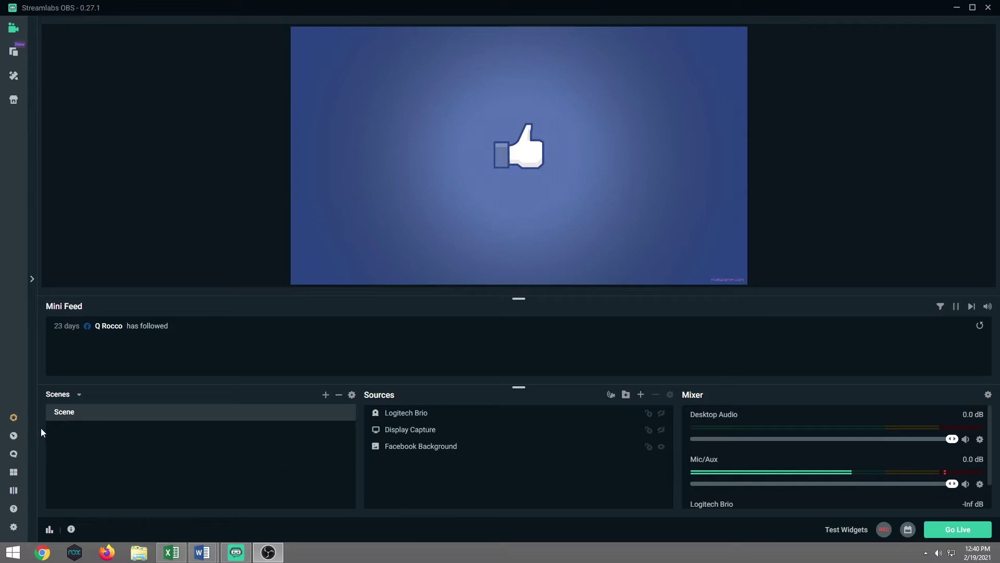
Switch to the Streamlabs dashboard in the browser and open the Alert Box widget page
click(13, 437)
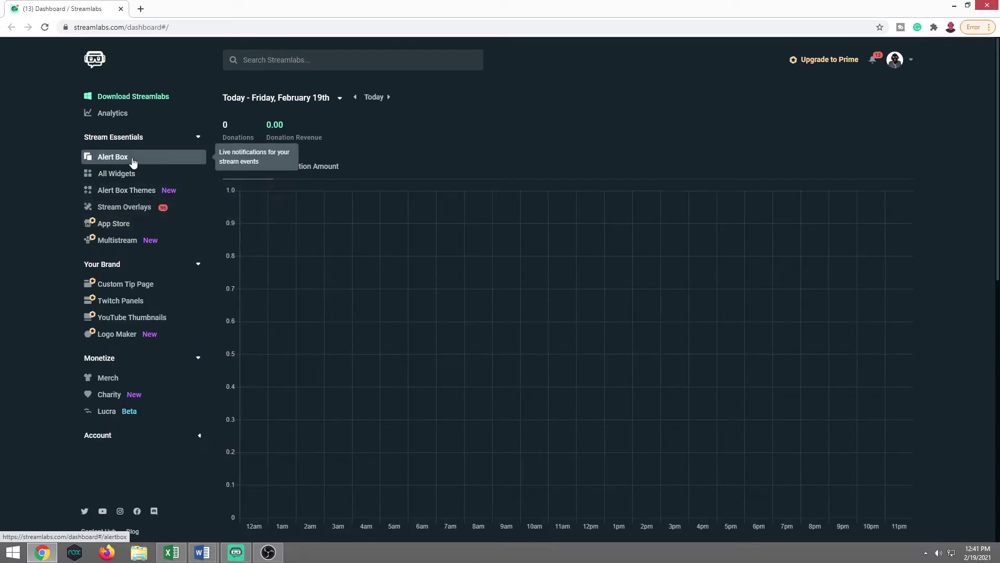
click(198, 137)
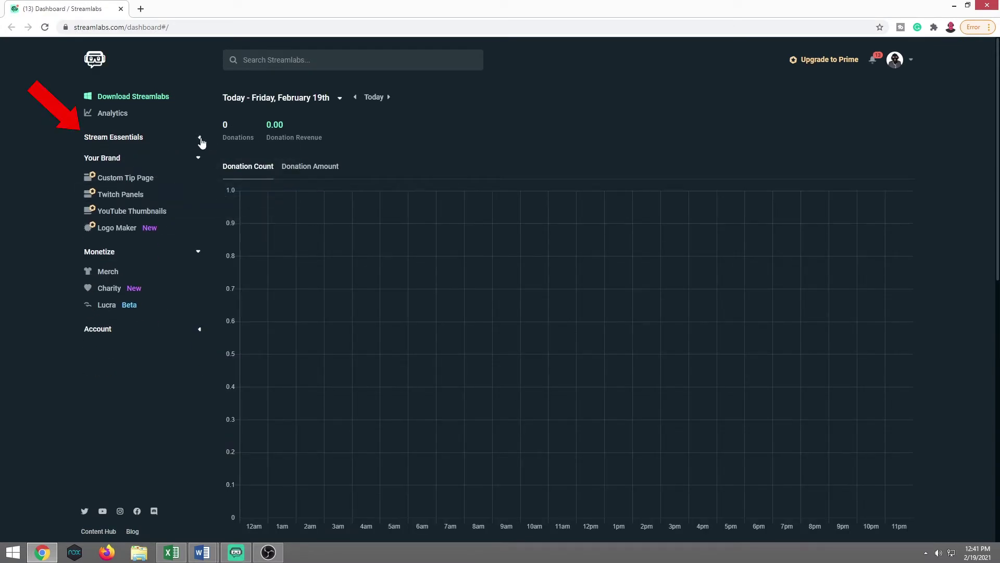
click(200, 138)
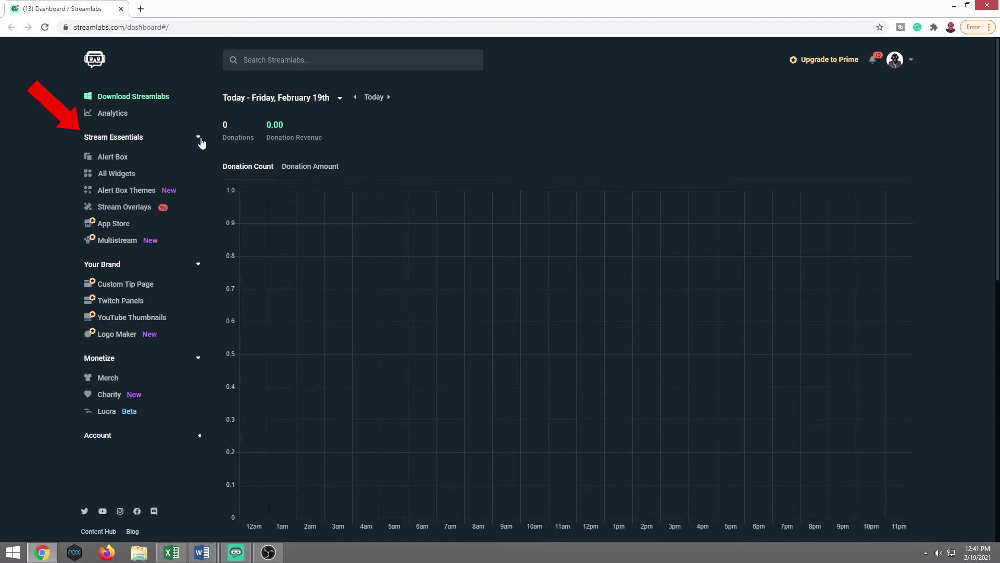
click(136, 159)
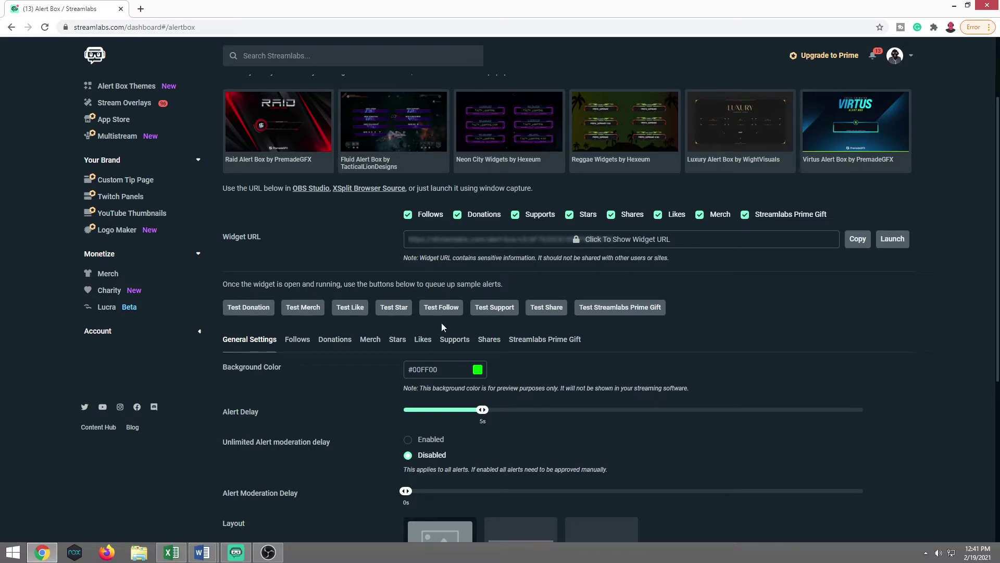
Scroll through the Alert Box General Settings to review them
scroll(545, 362, down, 5)
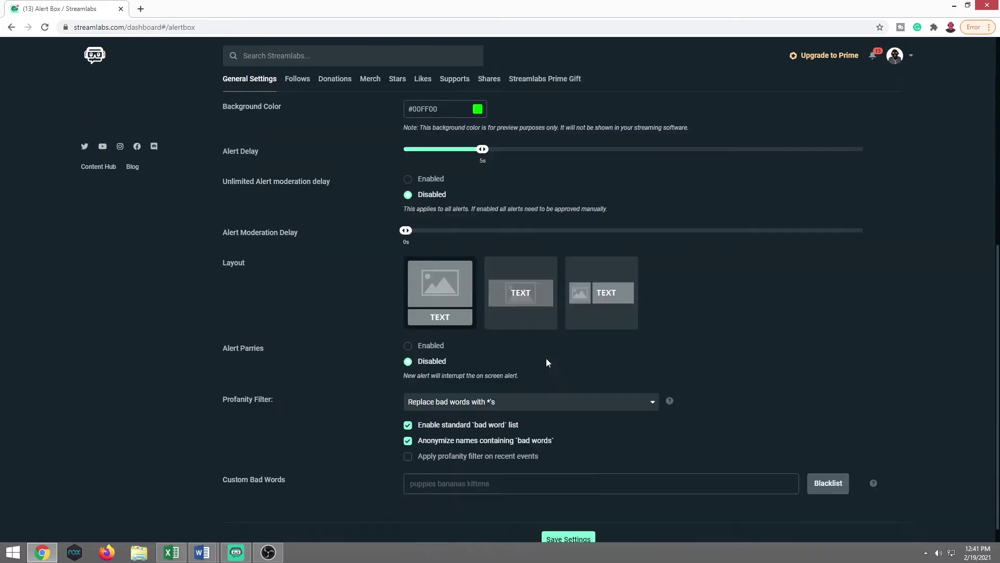
scroll(330, 152, up, 1)
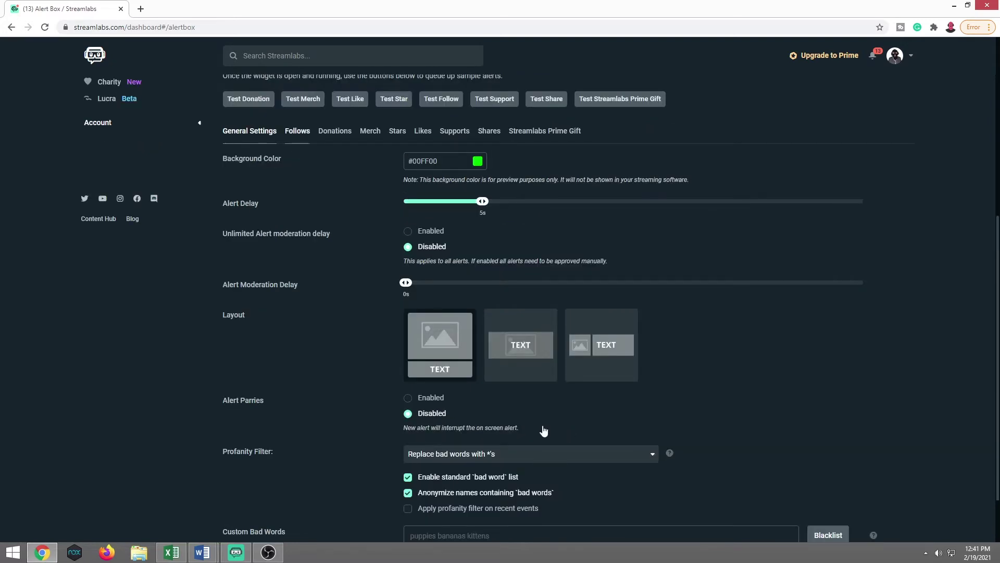
scroll(563, 359, down, 2)
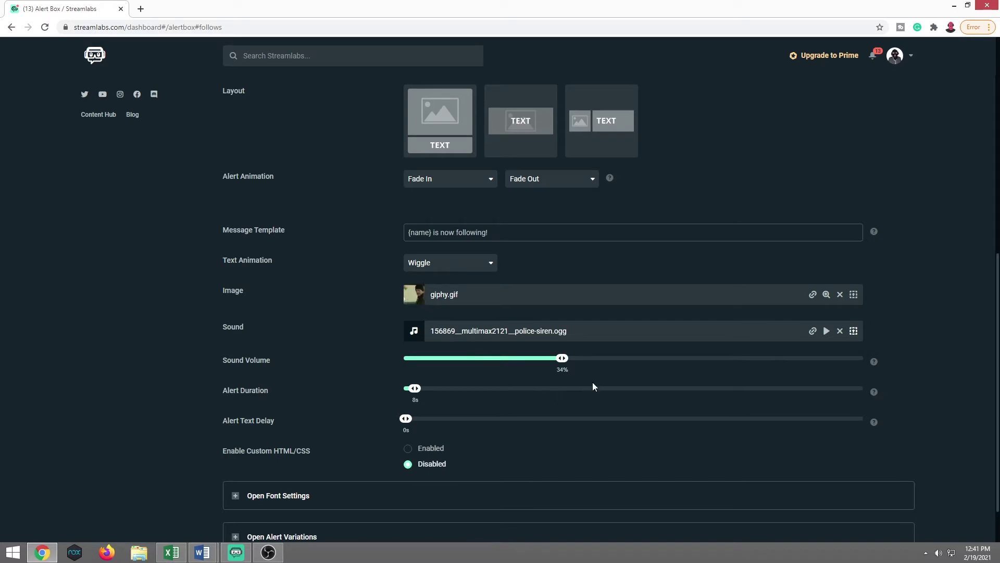
Lower the follow alert's sound volume slider to 32% and return to the page top
click(562, 362)
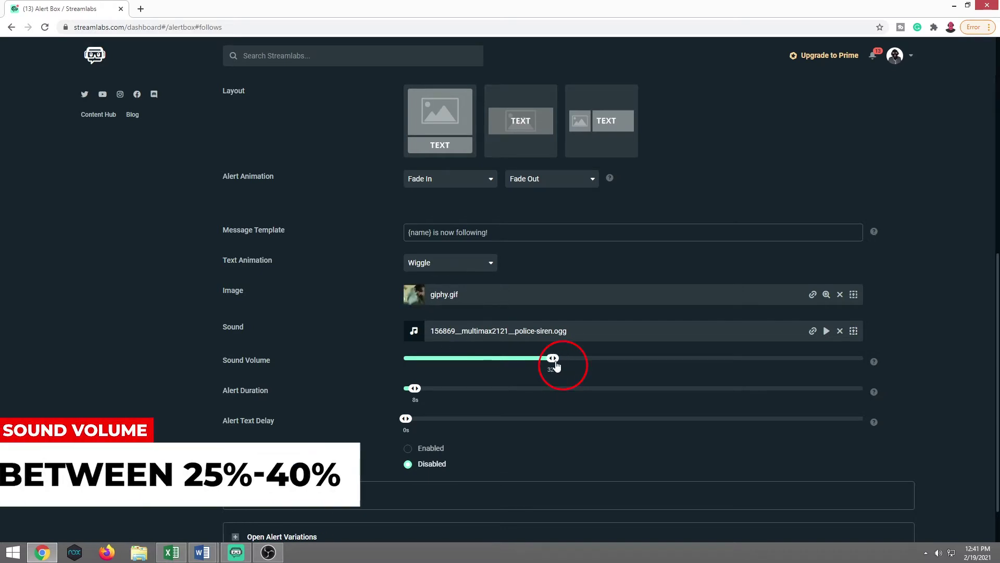
drag(562, 363, 553, 364)
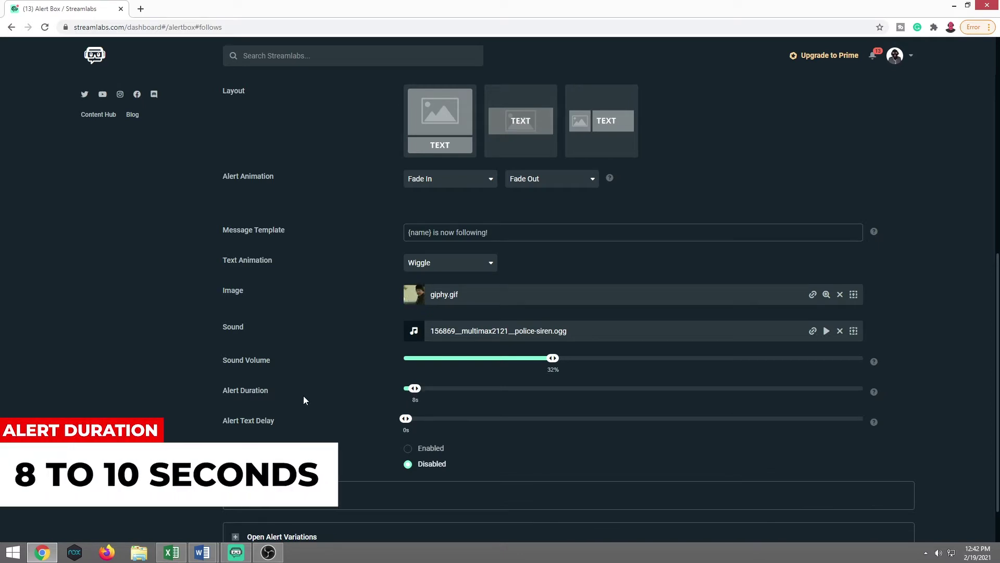
scroll(303, 401, up, 2)
scroll(305, 399, up, 2)
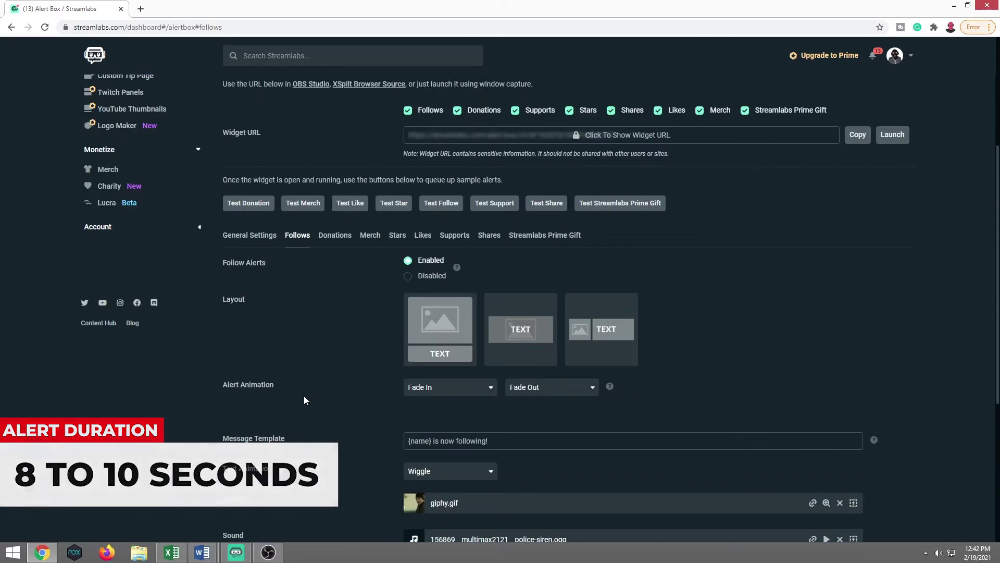
scroll(304, 399, up, 1)
scroll(308, 401, up, 2)
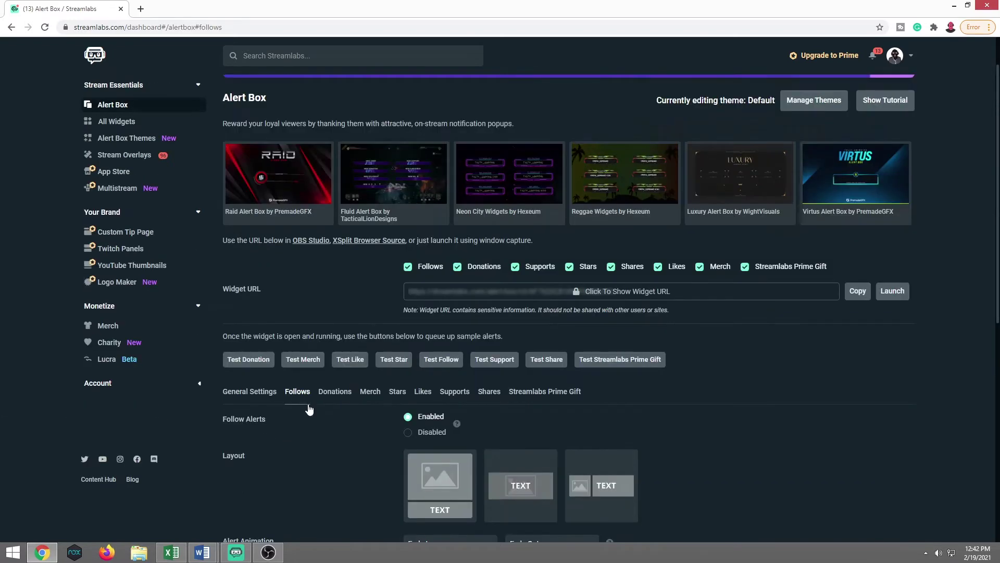
scroll(308, 404, up, 1)
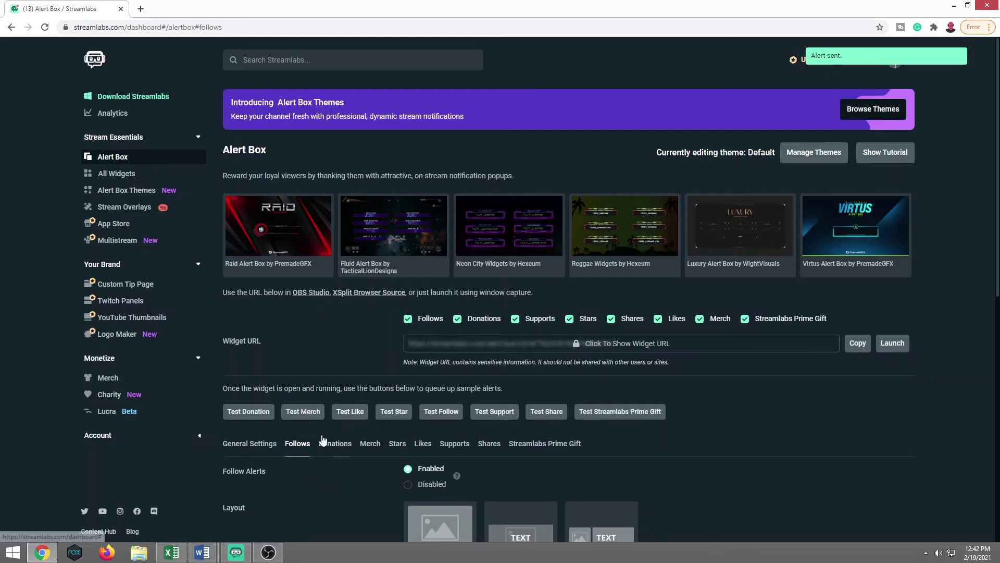
Return to Streamlabs OBS and choose the Alertbox widget in the Add Source window
click(967, 6)
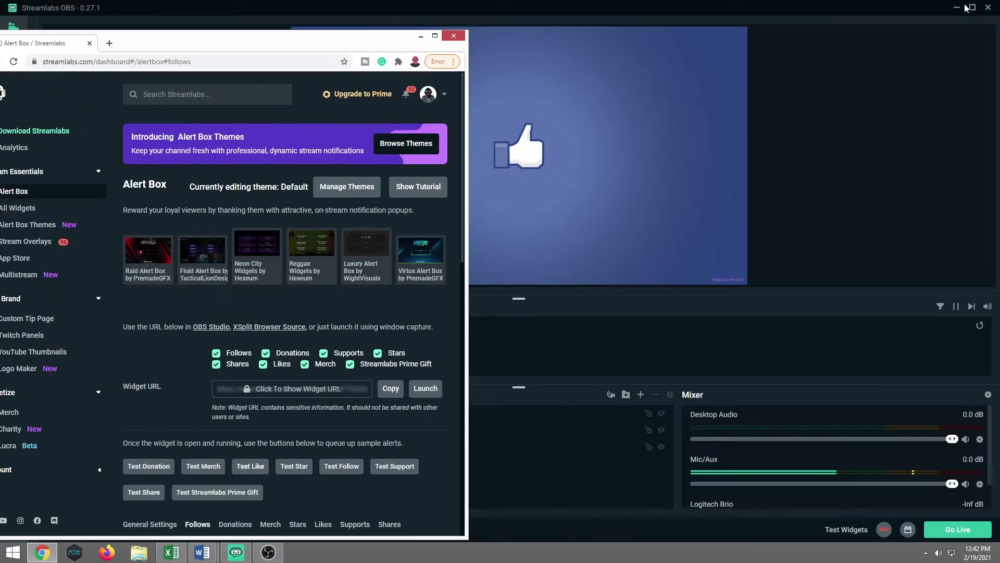
click(421, 36)
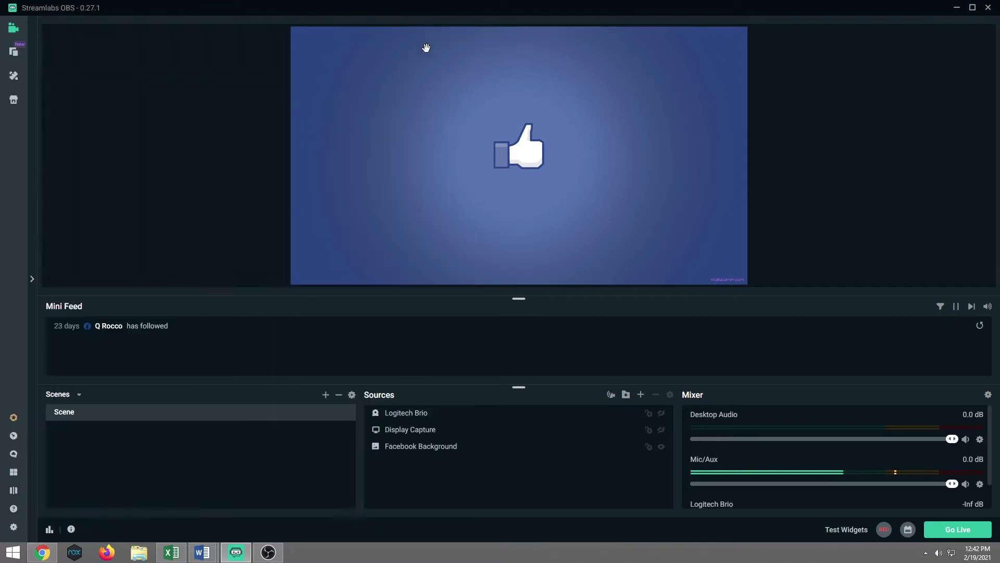
click(641, 397)
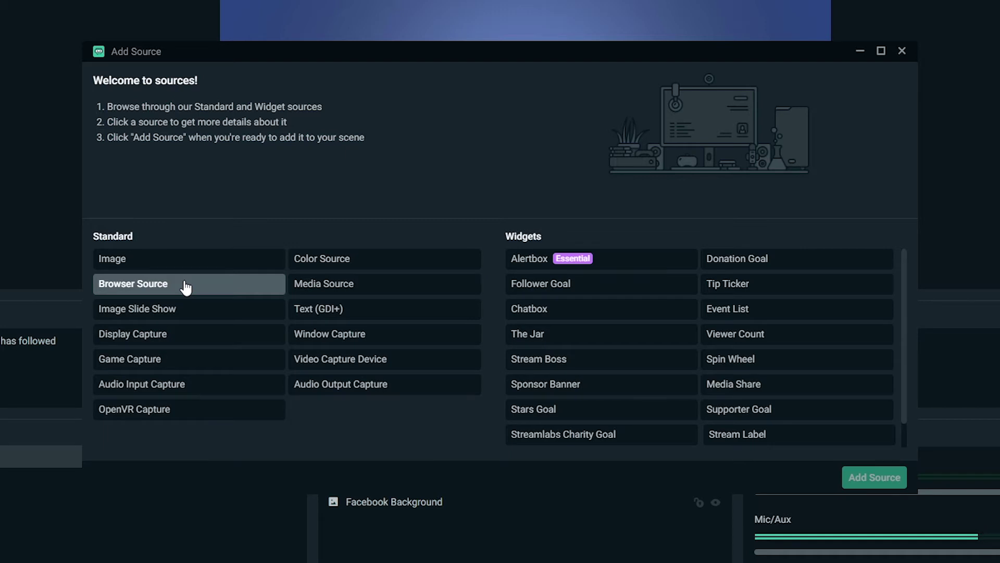
click(529, 264)
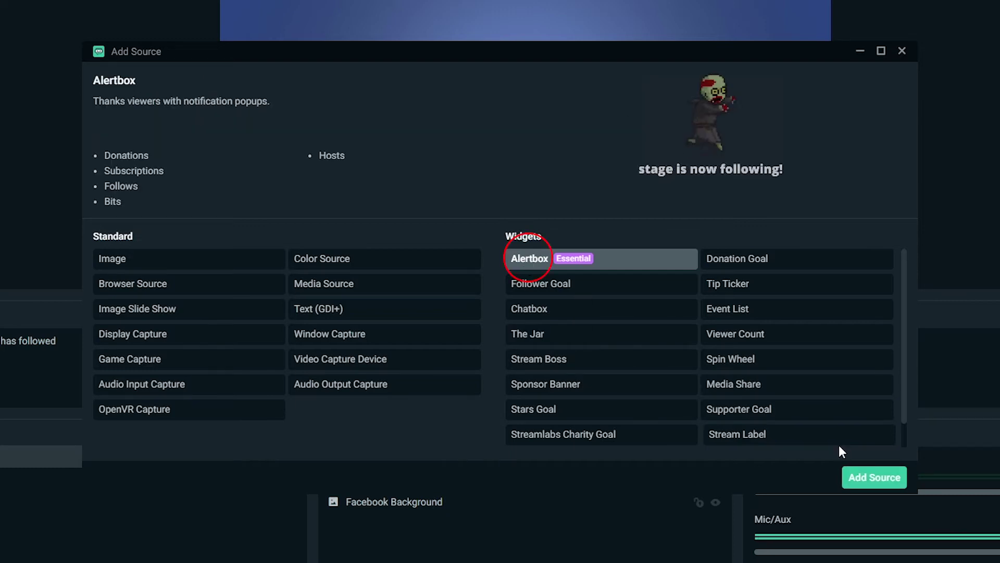
Add the Alertbox source to the scene under the name 'Facebook Alerts'
click(861, 477)
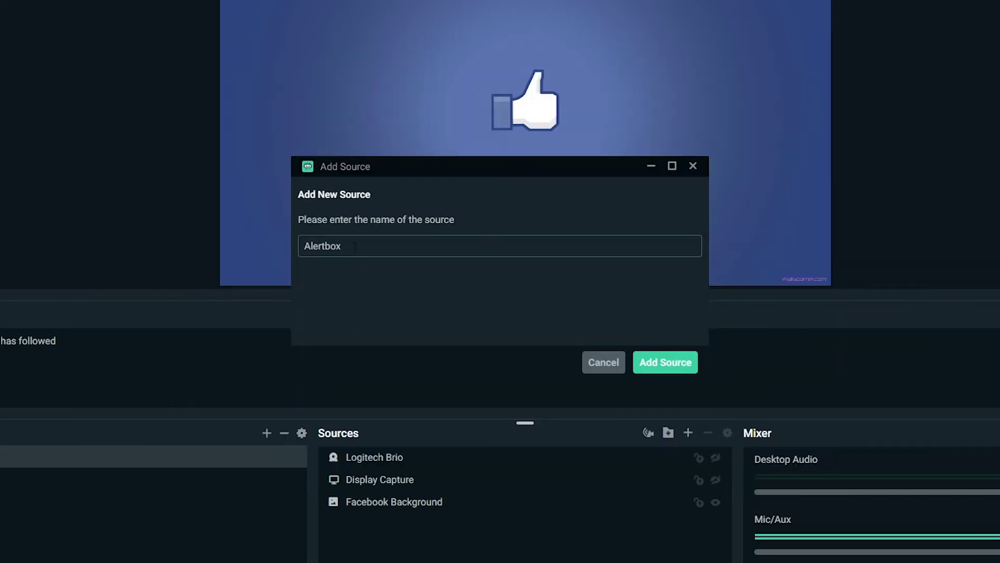
drag(355, 247, 304, 245)
text(Facebook)
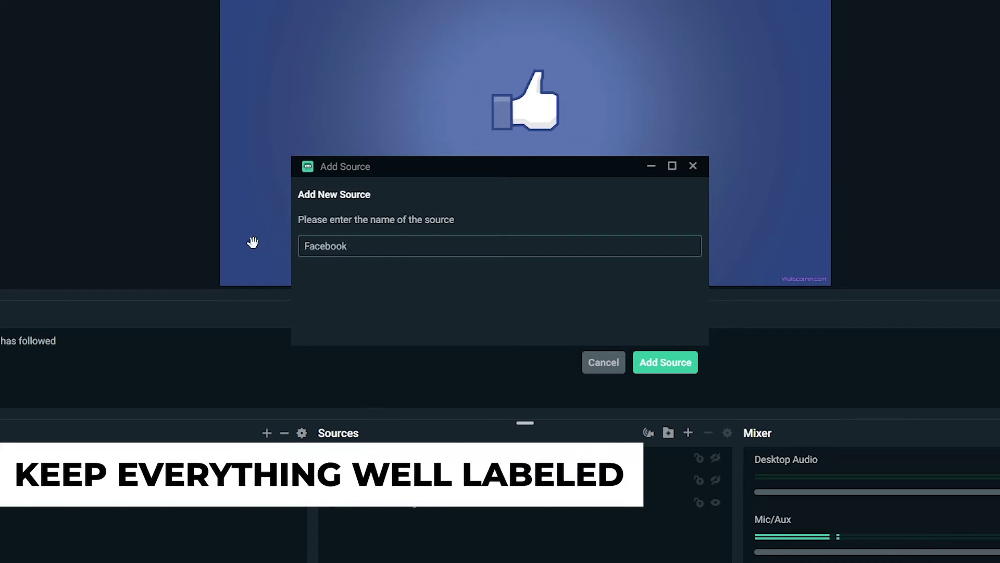
text( Alerts)
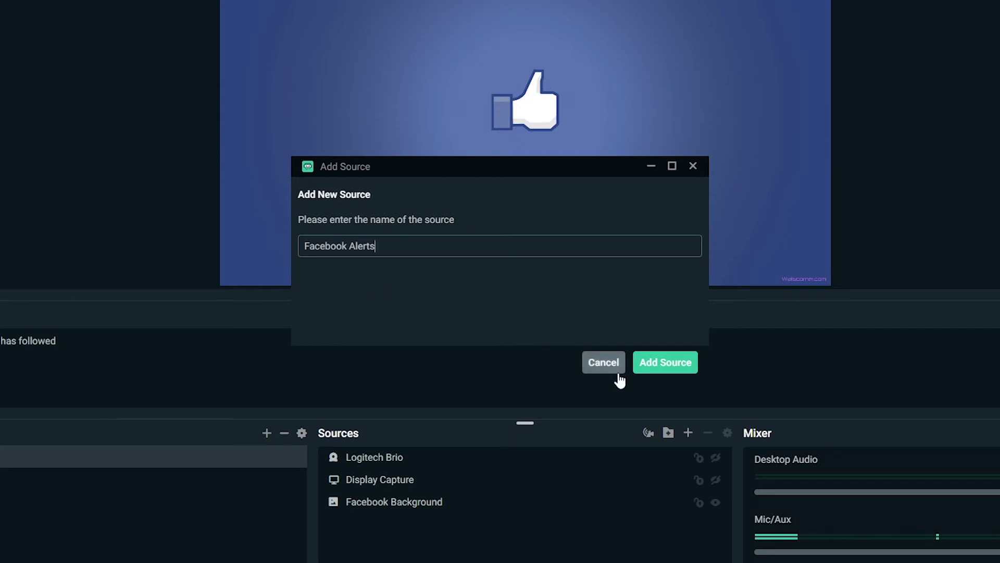
click(651, 367)
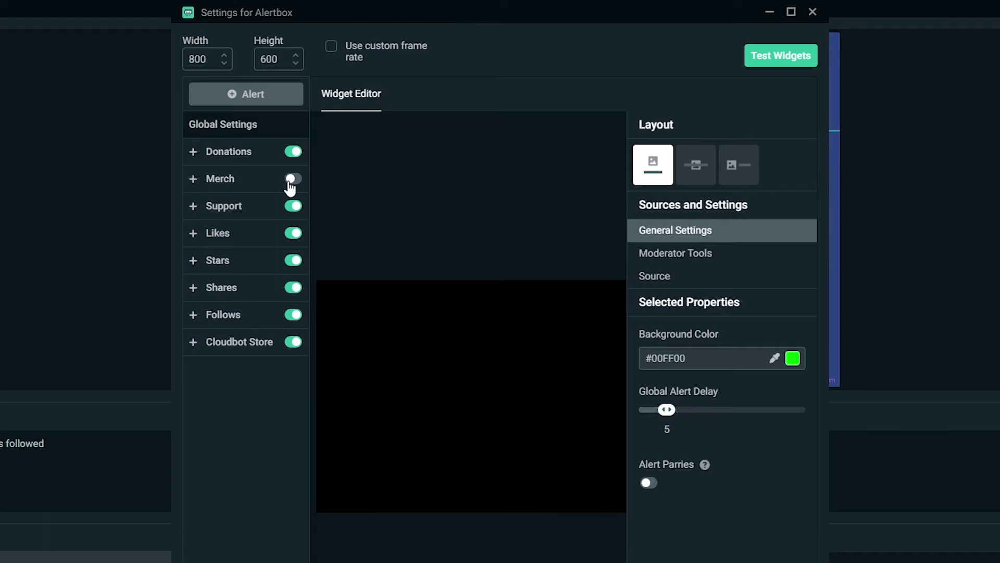
Switch off Cloudbot Store alerts in the Alertbox settings and close them with Done
click(293, 343)
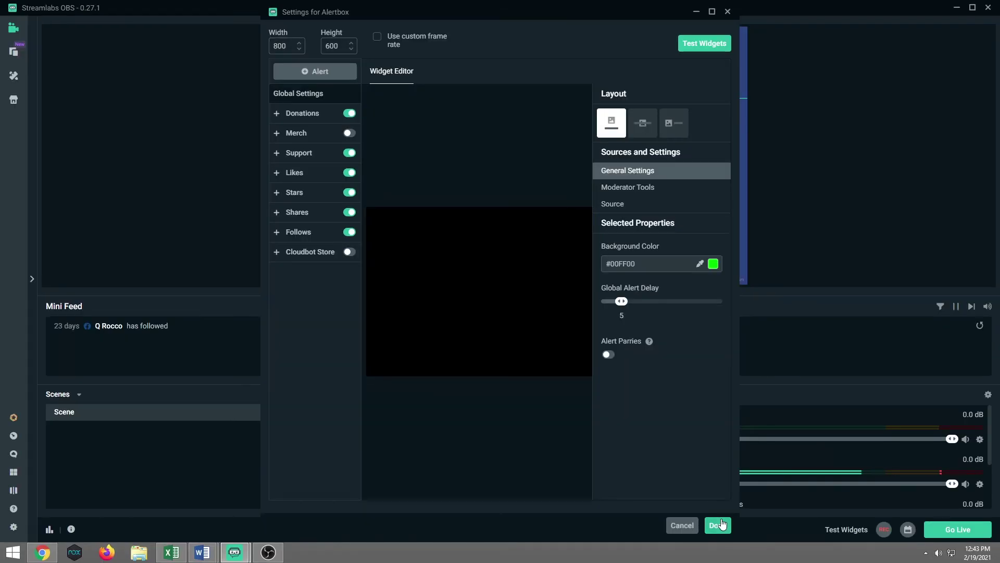
click(719, 525)
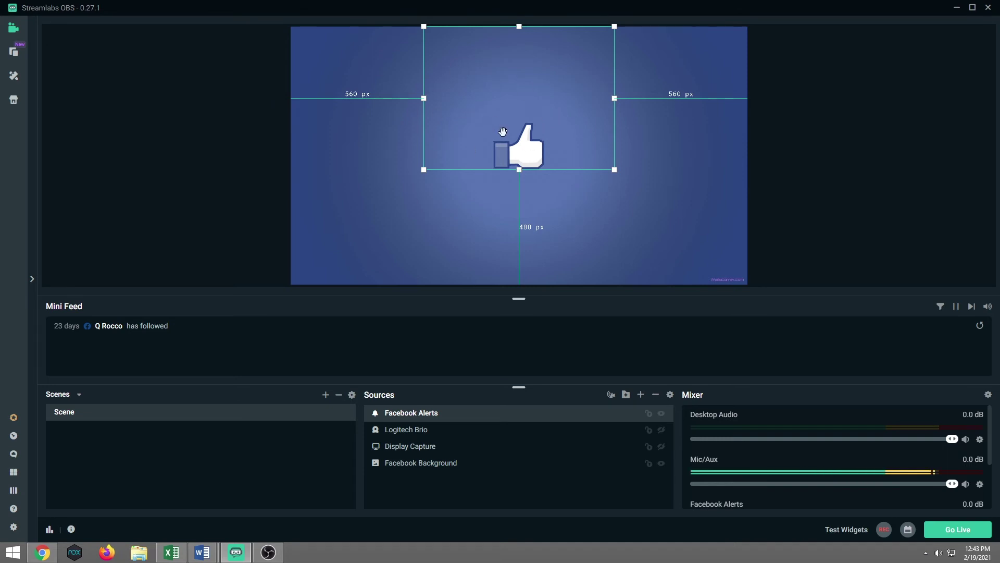
Keep Facebook Alerts at the top of the Sources list, above Facebook Background
click(424, 417)
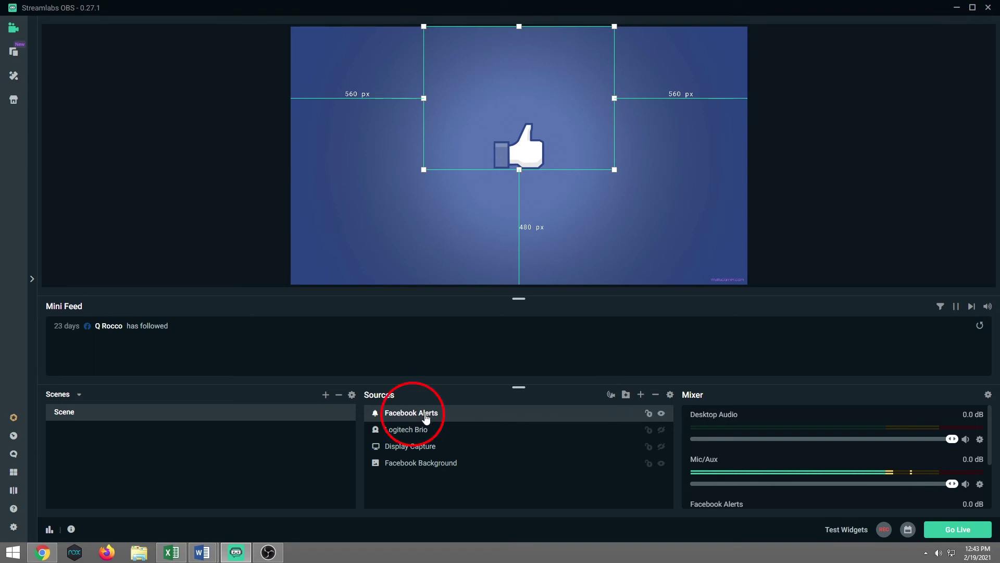
drag(426, 415, 429, 469)
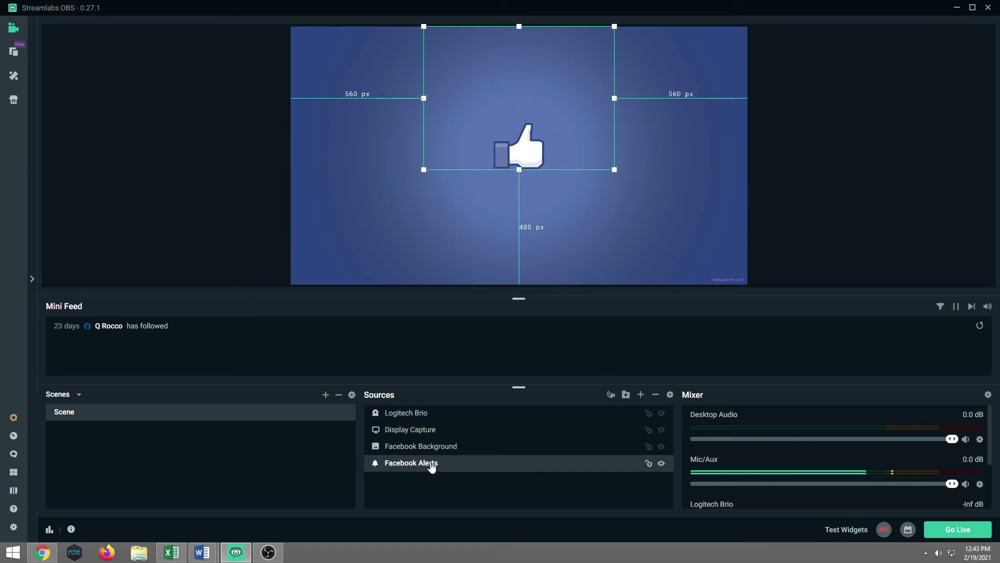
click(423, 448)
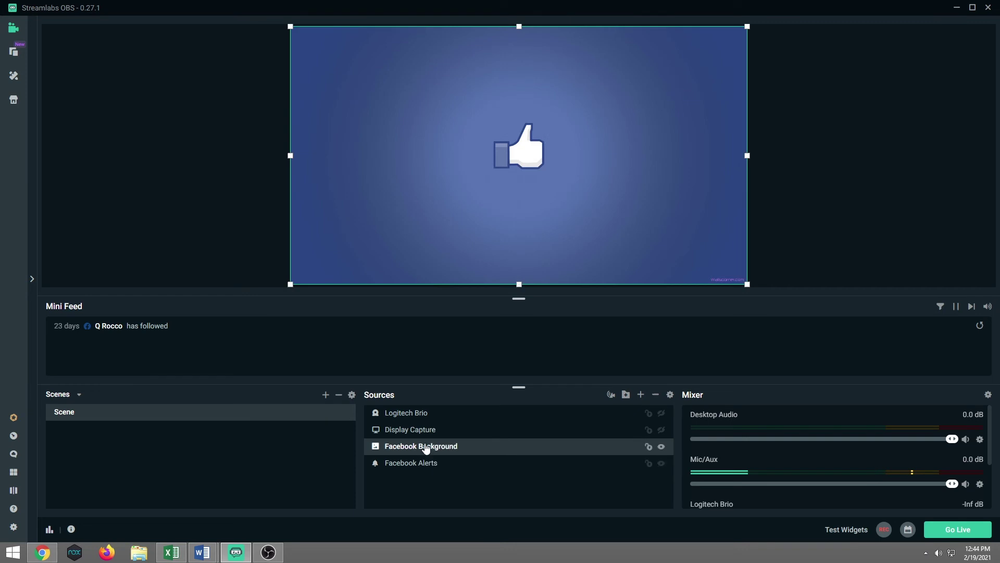
click(442, 467)
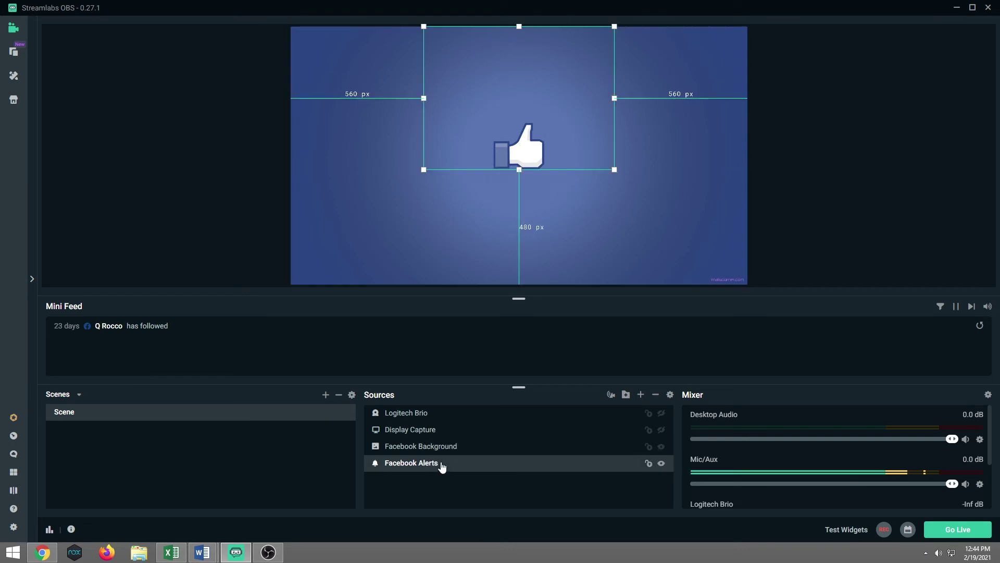
drag(443, 467, 453, 416)
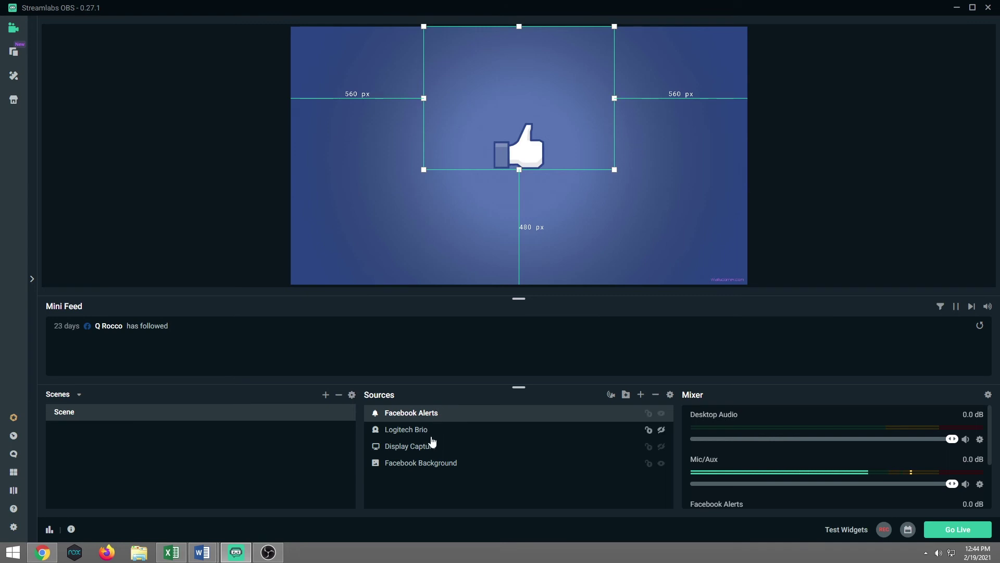
click(443, 463)
click(449, 417)
Shrink the Facebook Alerts box and move it near the top centre of the canvas
drag(614, 169, 550, 124)
drag(485, 83, 521, 94)
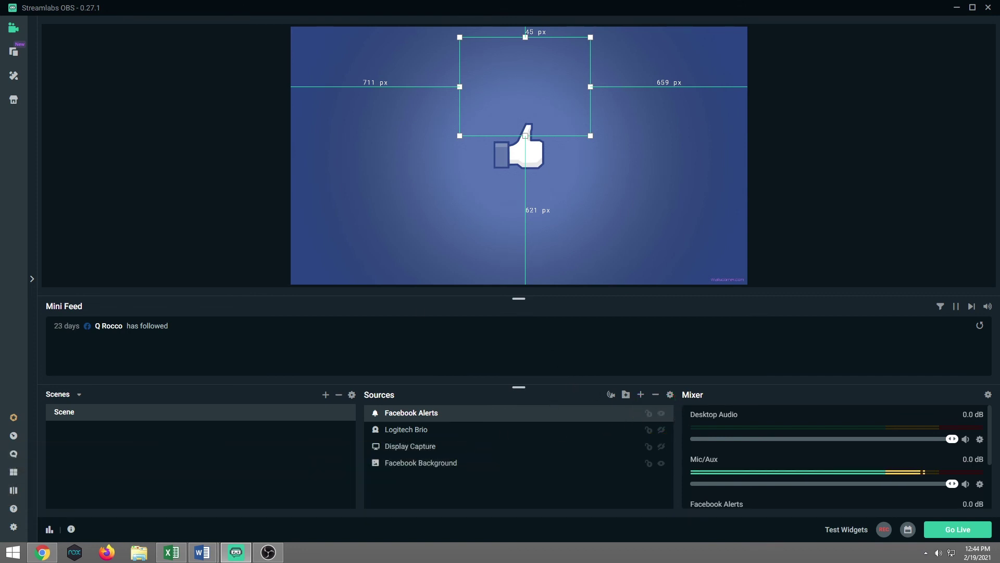
click(42, 552)
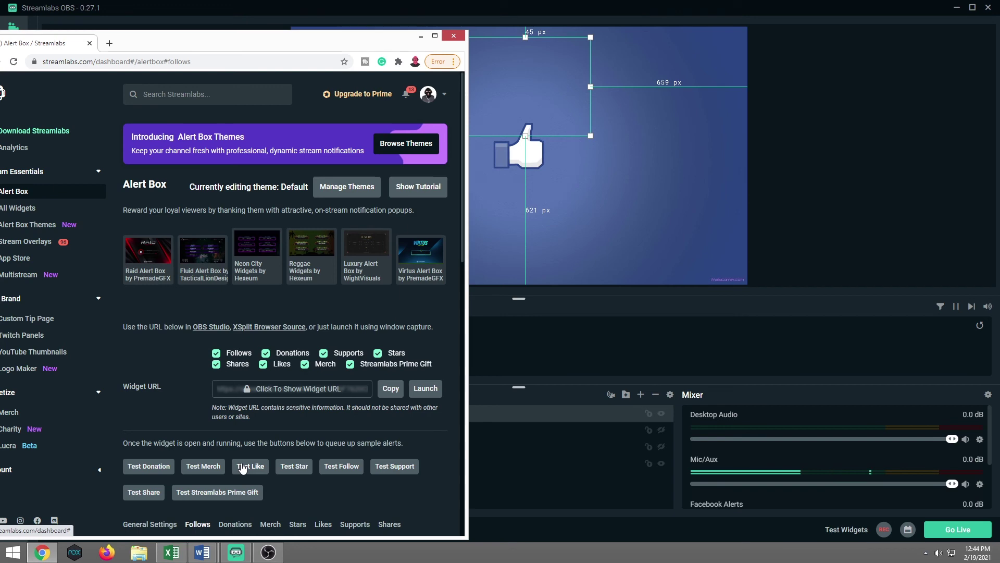
Send a test like alert from the Alert Box dashboard page
click(242, 467)
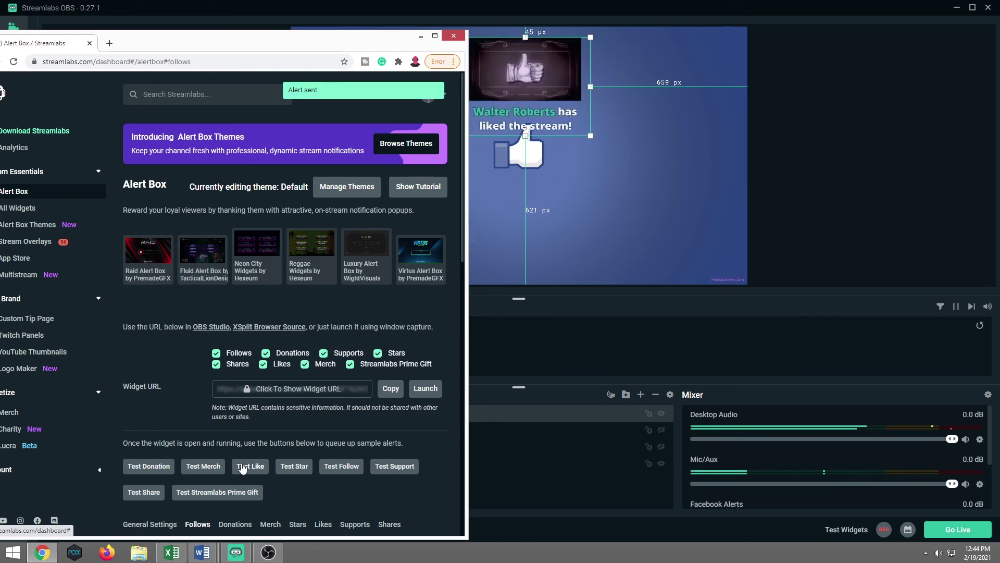